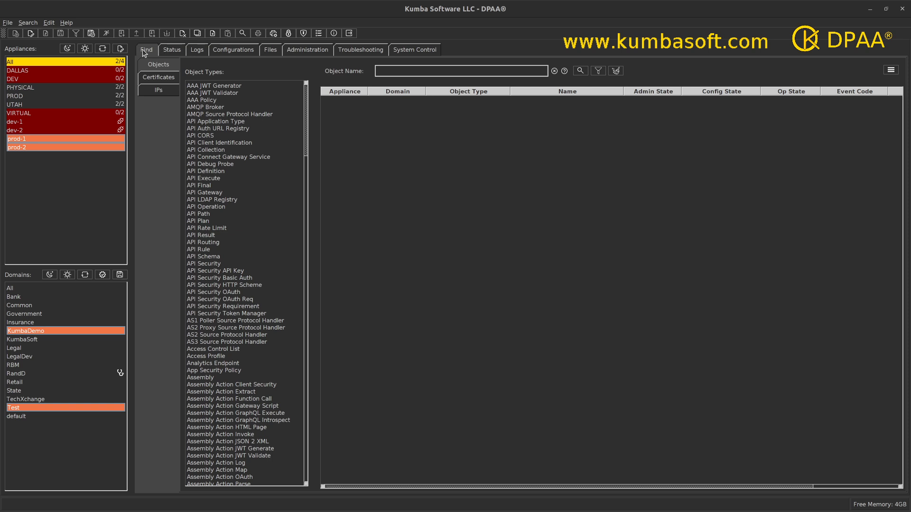
# Step: Add KumbaSecure_CAP.xcfg and KumbaSoft_Path.zip from the AAA-ImportConfigExample folder to the Import Configurations list
pyautogui.click(238, 51)
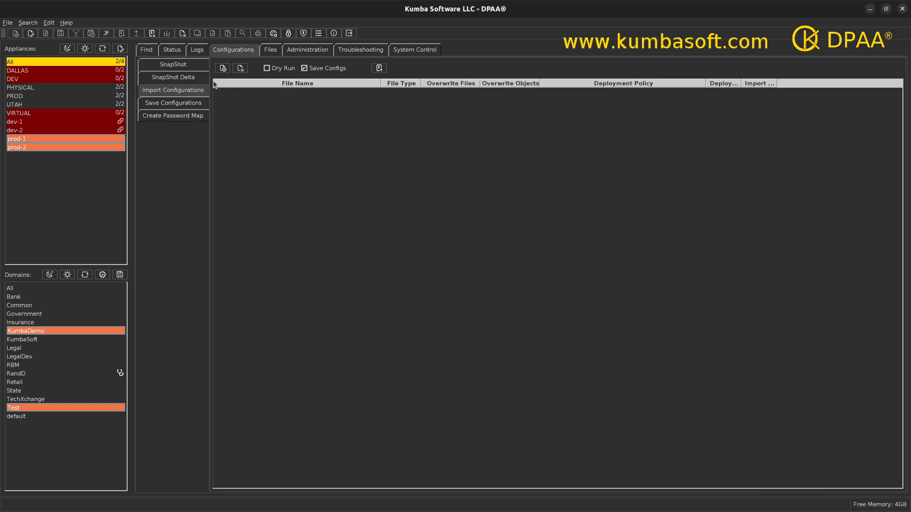
pyautogui.click(178, 92)
pyautogui.click(223, 69)
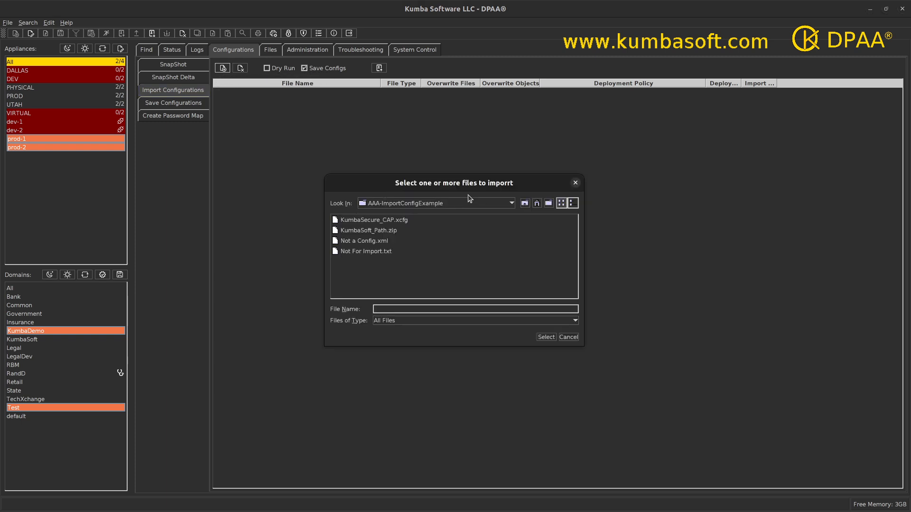
pyautogui.moveTo(441, 181); pyautogui.dragTo(394, 152)
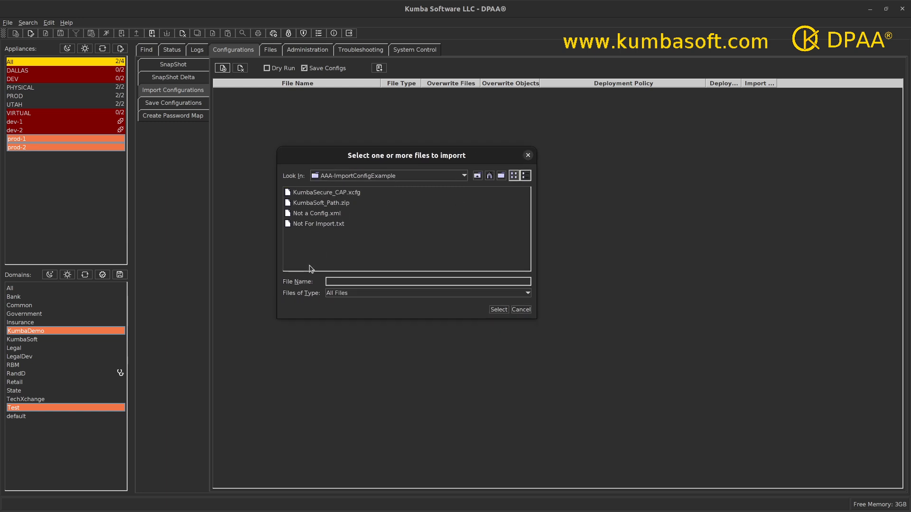
pyautogui.click(338, 193)
pyautogui.keyDown('ctrl'); pyautogui.click(336, 203); pyautogui.keyUp('ctrl')
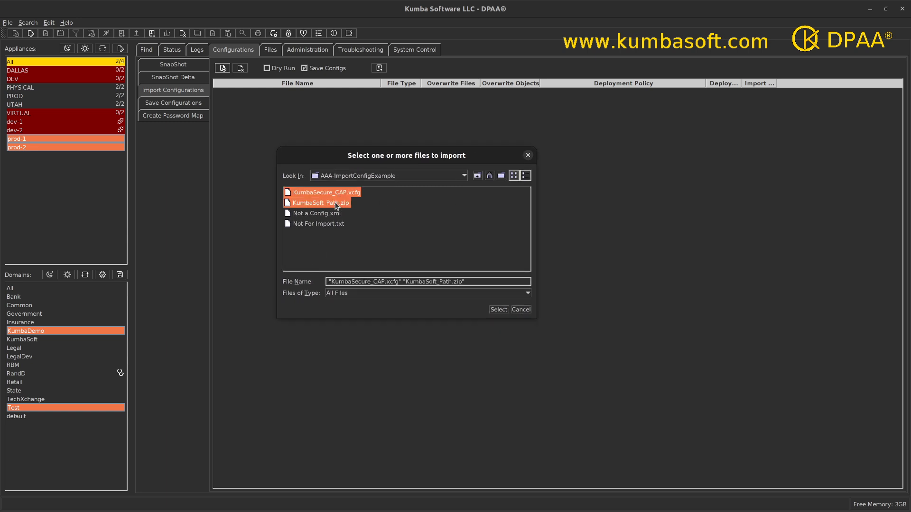
pyautogui.click(498, 311)
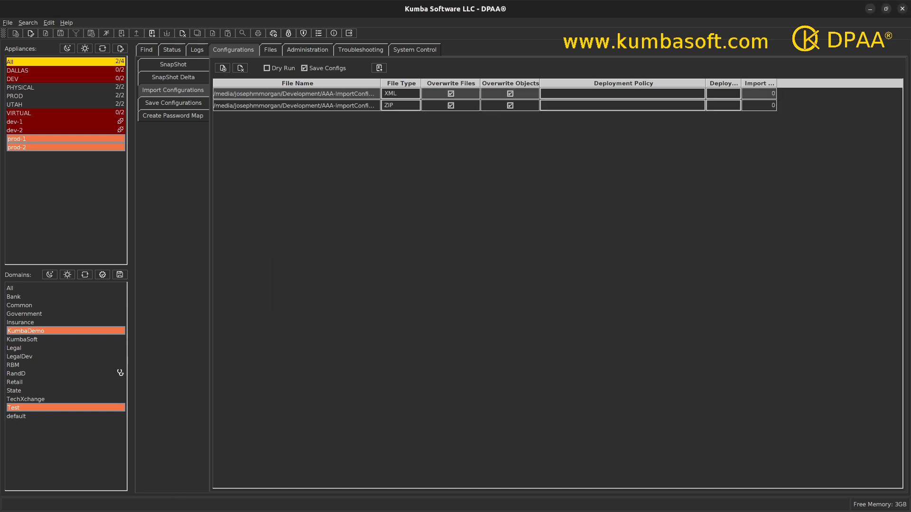
# Step: Add Not a Config.xml and Not For Import.txt from the file manager to the import list, and widen the File Name column to show full paths
pyautogui.moveTo(9, 509); pyautogui.dragTo(422, 271)
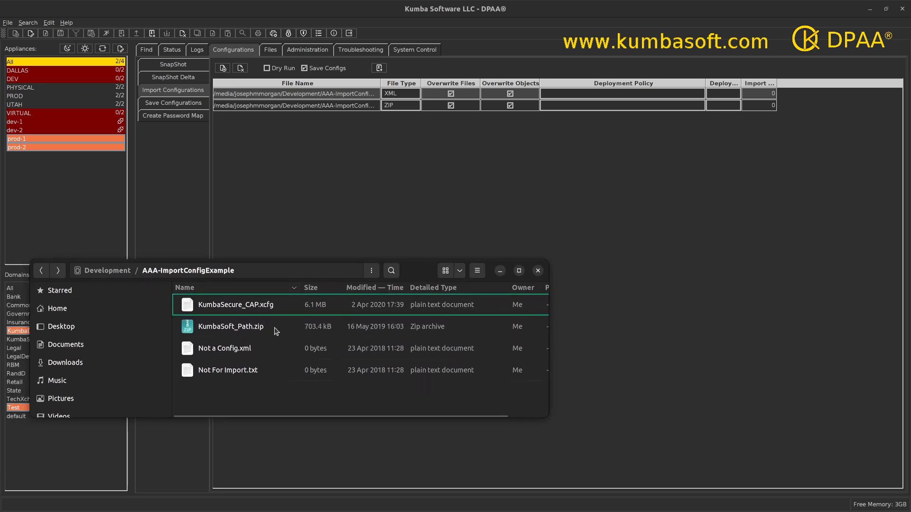
pyautogui.click(240, 350)
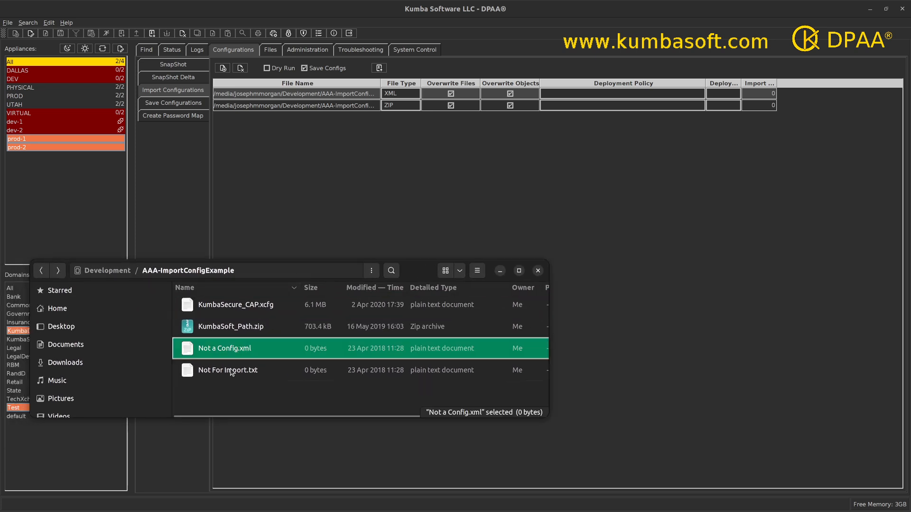
pyautogui.keyDown('ctrl'); pyautogui.click(230, 368); pyautogui.keyUp('ctrl')
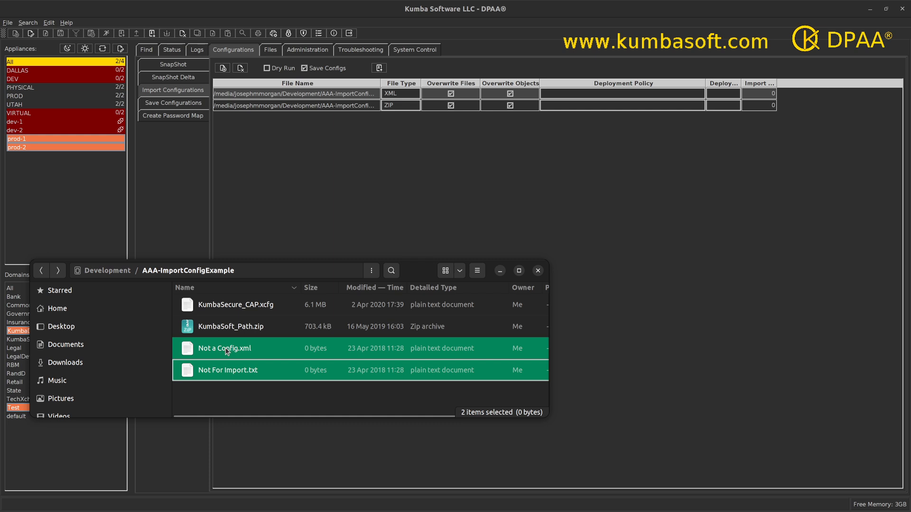
pyautogui.moveTo(233, 349); pyautogui.dragTo(314, 117)
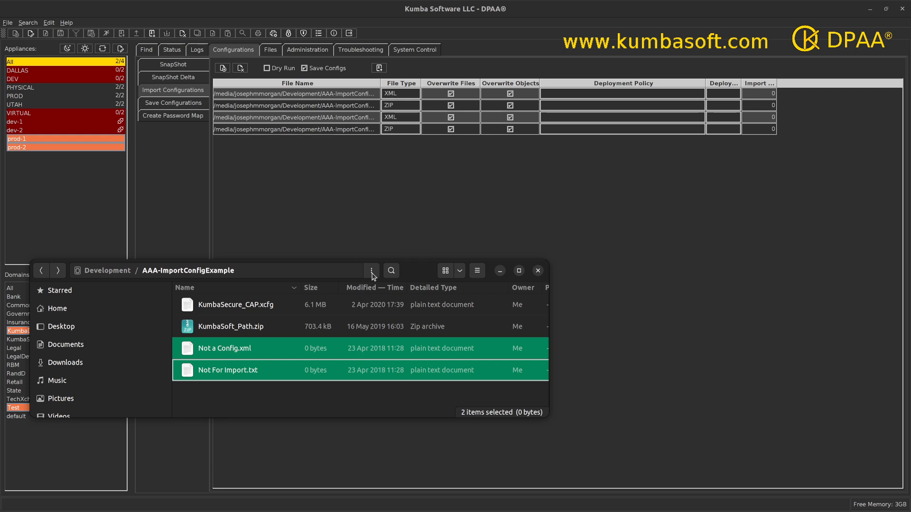
pyautogui.moveTo(409, 274); pyautogui.dragTo(246, 511)
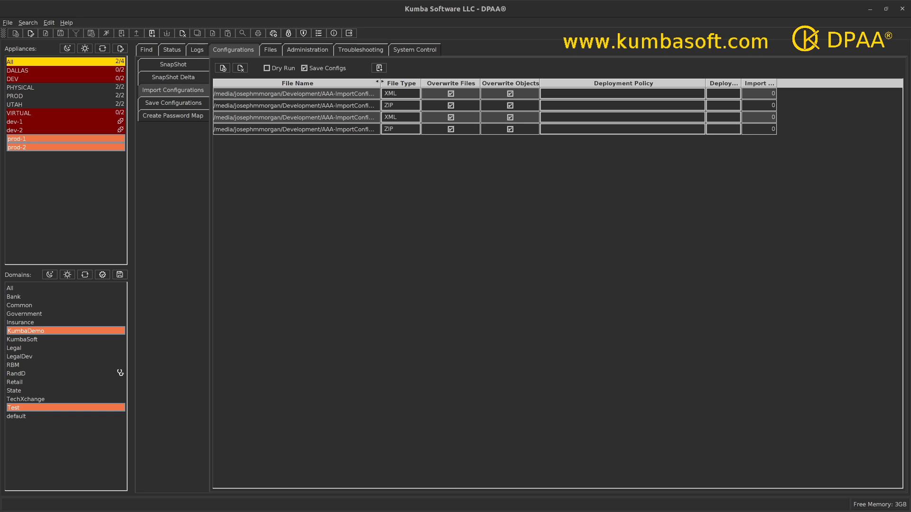
pyautogui.moveTo(380, 81); pyautogui.dragTo(479, 100)
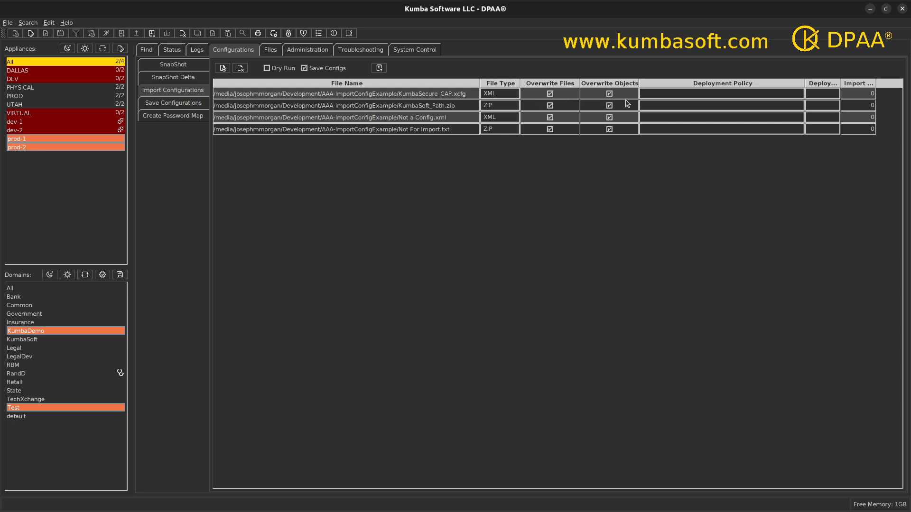
# Step: Try turning Overwrite Files and Overwrite Objects off and back on for KumbaSoft_Path.zip and Not a Config.xml
pyautogui.click(550, 106)
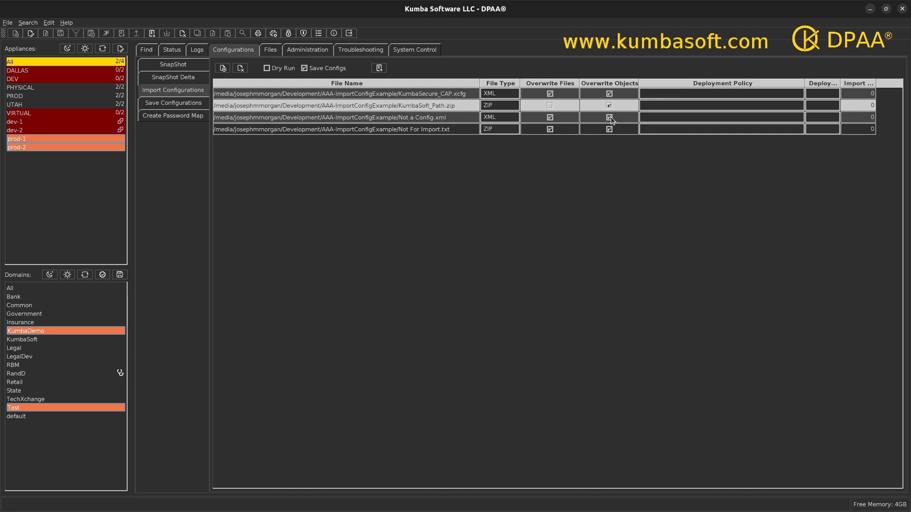
pyautogui.click(610, 117)
pyautogui.click(550, 118)
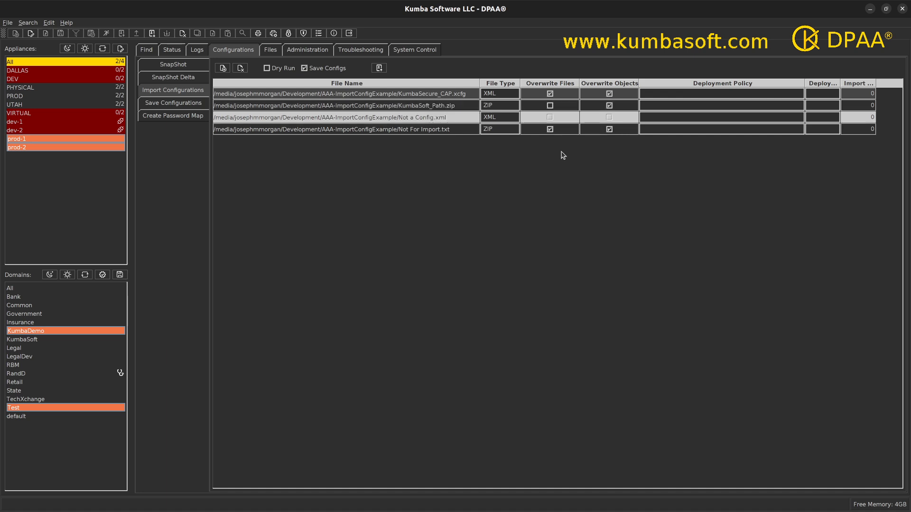
pyautogui.click(551, 117)
pyautogui.click(610, 105)
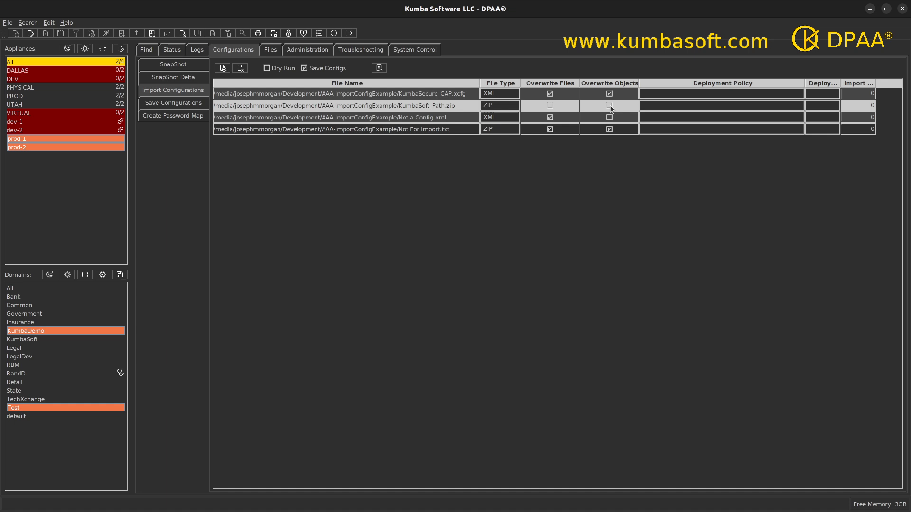
pyautogui.click(550, 106)
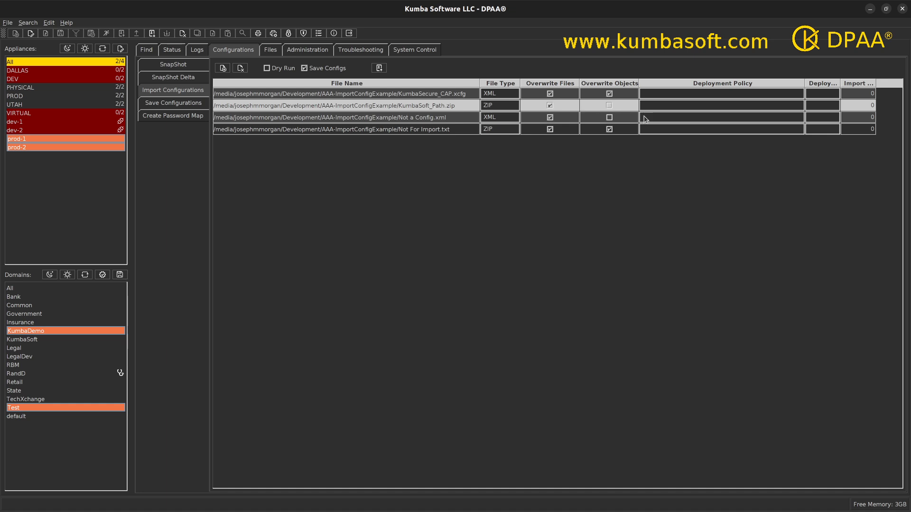
pyautogui.click(609, 105)
pyautogui.click(610, 117)
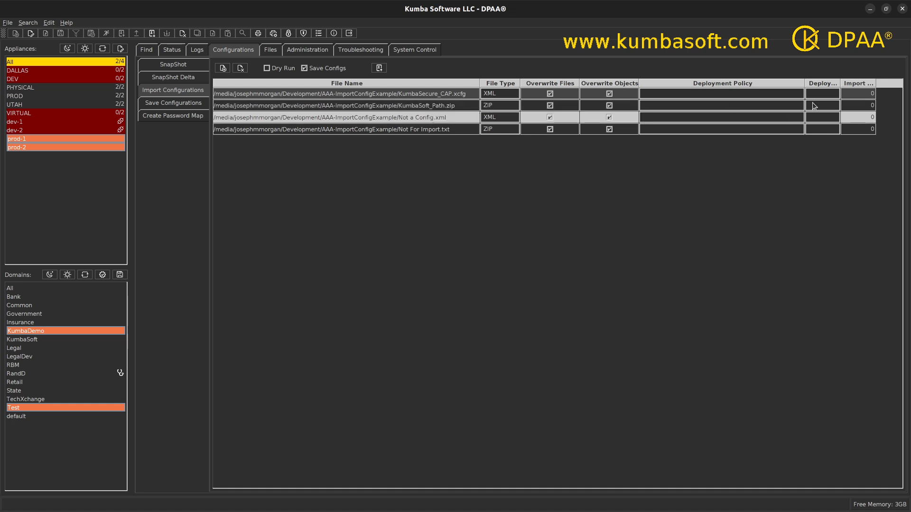
# Step: Assign deployment policy DeployServiceA and policy variables ServiceAVariables to Not a Config.xml, with both column headings fully readable
pyautogui.moveTo(804, 83)
pyautogui.mouseDown()
pyautogui.moveTo(699, 81)
pyautogui.moveTo(800, 84)
pyautogui.mouseUp()
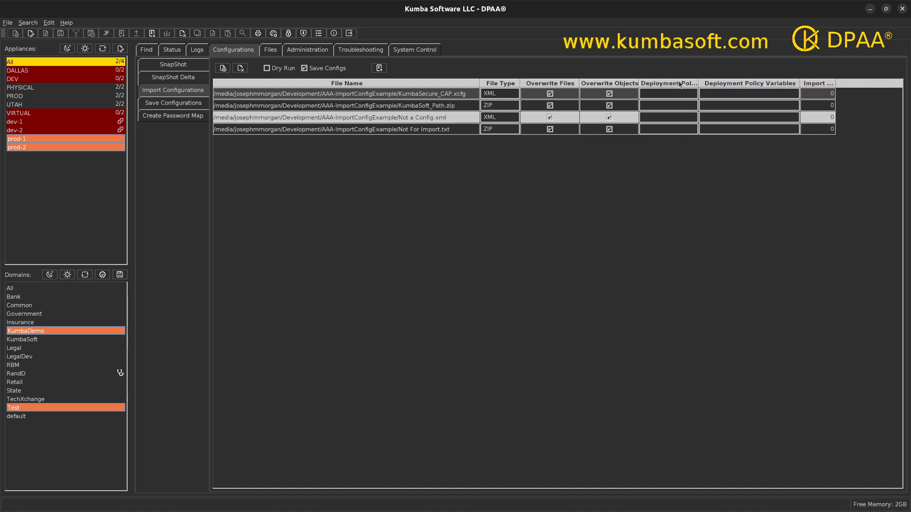
pyautogui.moveTo(697, 82); pyautogui.dragTo(718, 83)
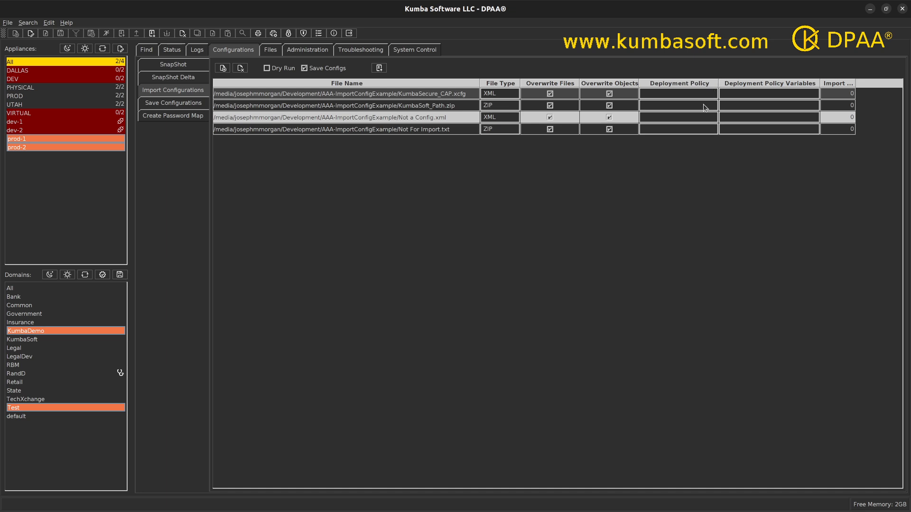
pyautogui.click(695, 118)
pyautogui.click(712, 119)
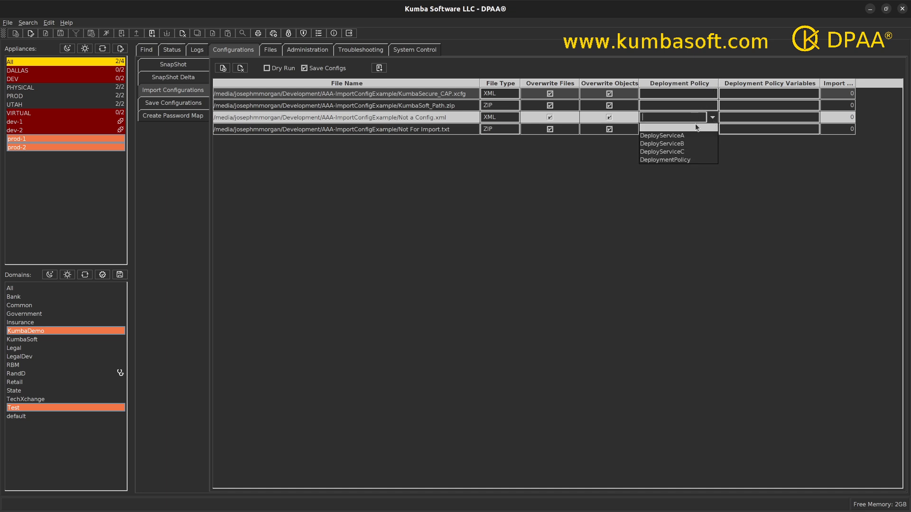
pyautogui.click(684, 136)
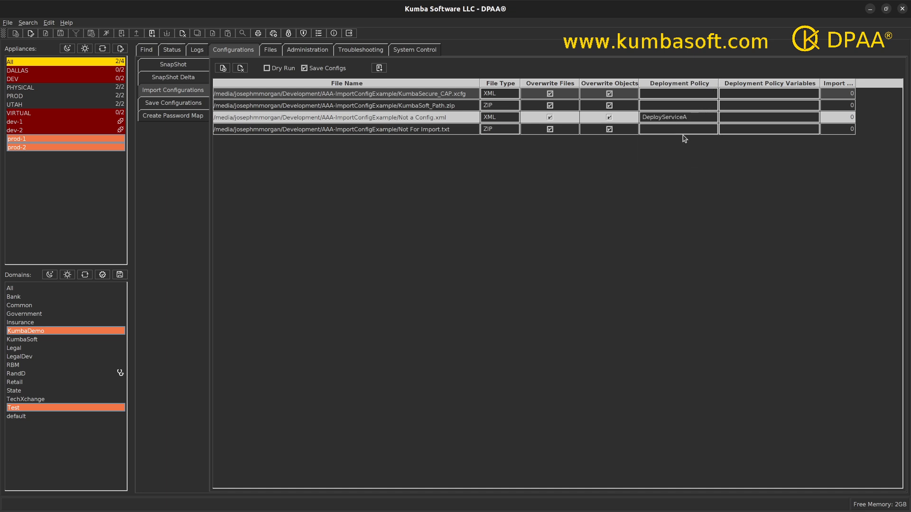
pyautogui.click(768, 117)
pyautogui.click(814, 118)
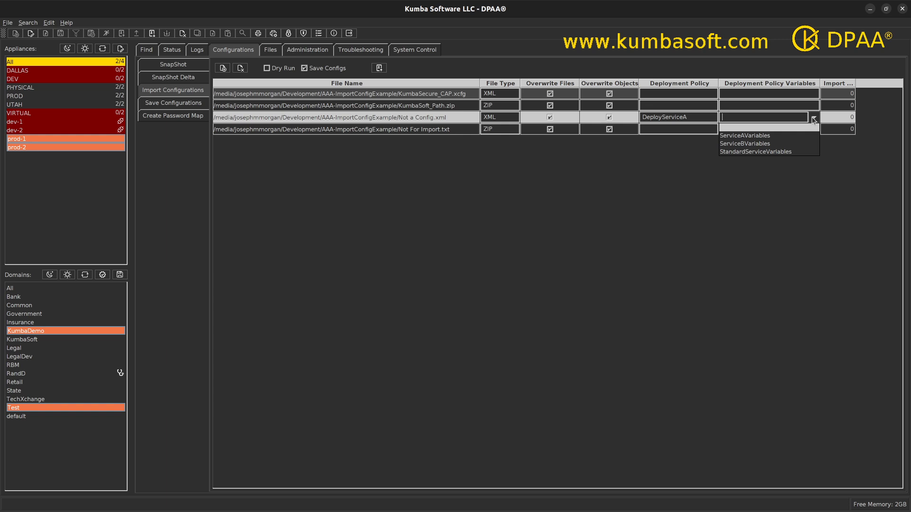
pyautogui.click(746, 137)
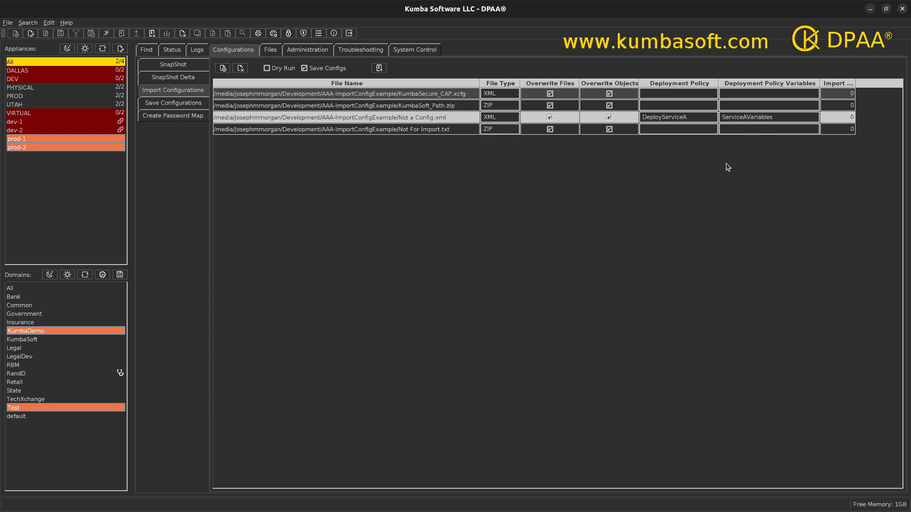
# Step: Enter NotYetImported as both the deployment policy and the deployment policy variables for Not For Import.txt
pyautogui.click(662, 129)
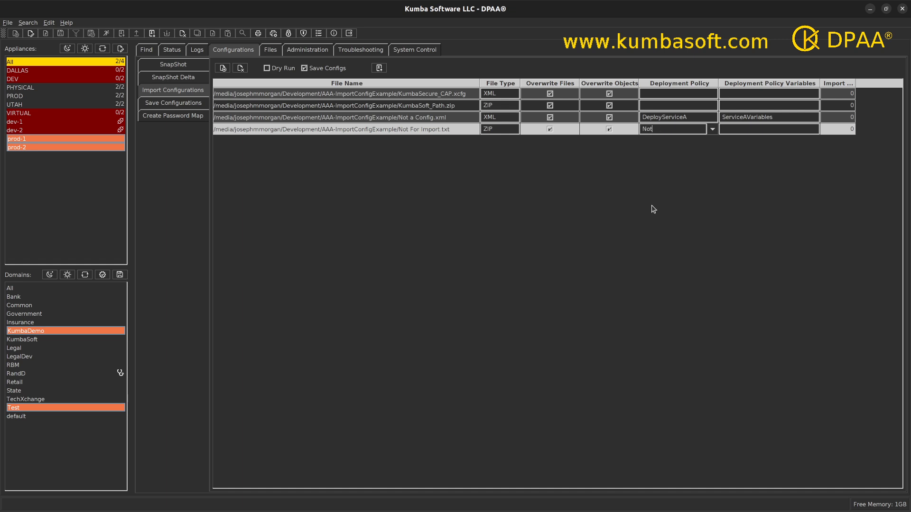
pyautogui.write('NotYetImported')
pyautogui.click(732, 129)
pyautogui.write('zNotYet')
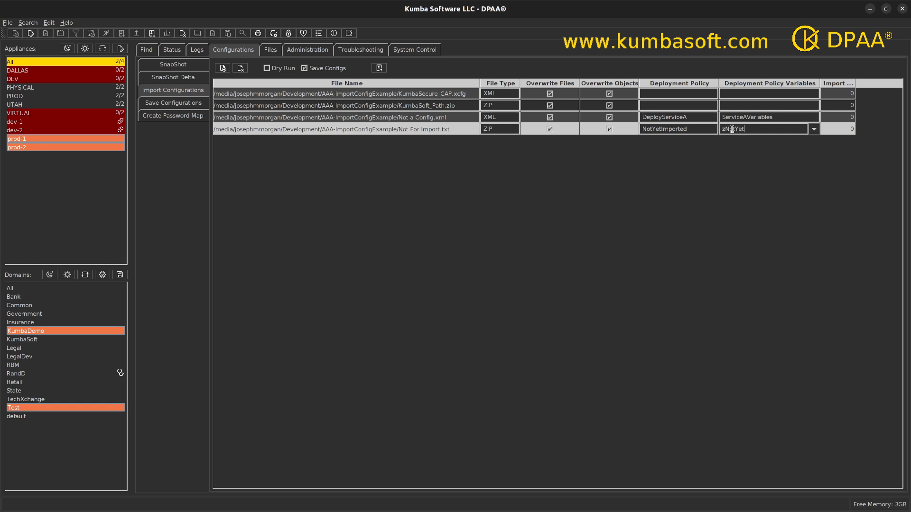
pyautogui.write('Imported')
pyautogui.click(724, 129)
pyautogui.press('BackSpace')
# Step: Clear the deployment policy variables value from the KumbaSecure_CAP.xcfg entry
pyautogui.doubleClick(351, 93)
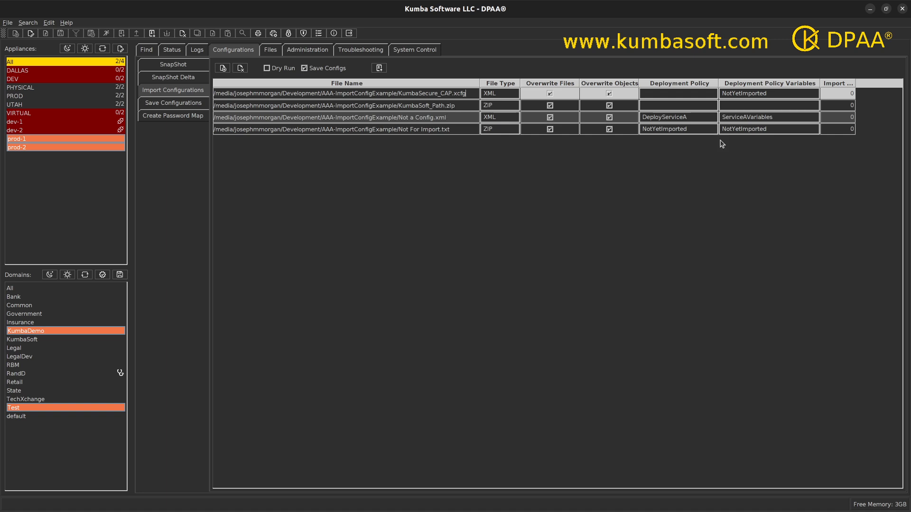
pyautogui.click(732, 158)
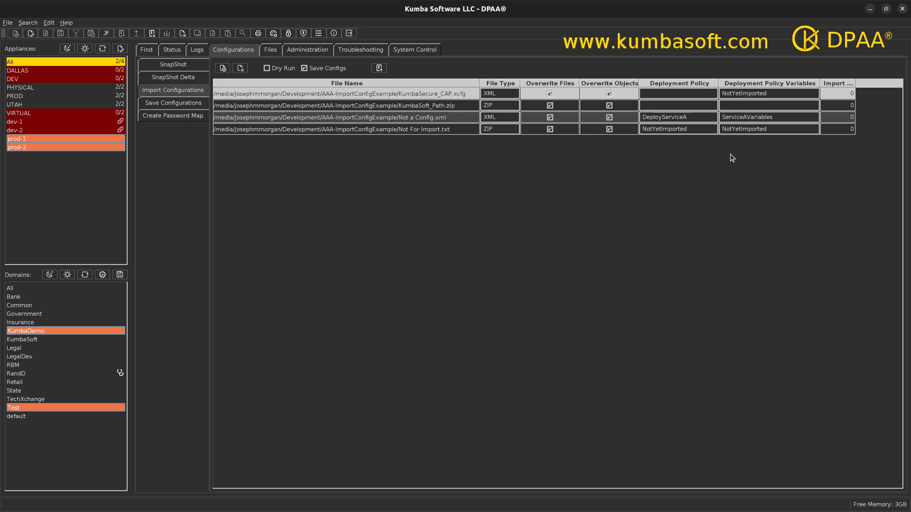
pyautogui.doubleClick(770, 93)
pyautogui.press('BackSpace')
pyautogui.click(682, 161)
# Step: Widen the Import Order column and set the order to 1 for KumbaSecure_CAP.xcfg and 3 for KumbaSoft_Path.zip
pyautogui.moveTo(863, 83); pyautogui.dragTo(871, 83)
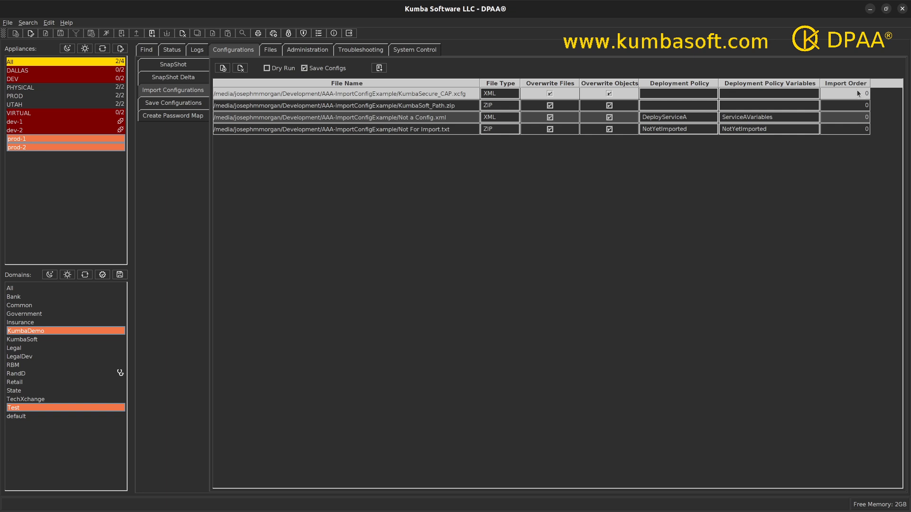
pyautogui.click(858, 94)
pyautogui.click(867, 92)
pyautogui.click(867, 106)
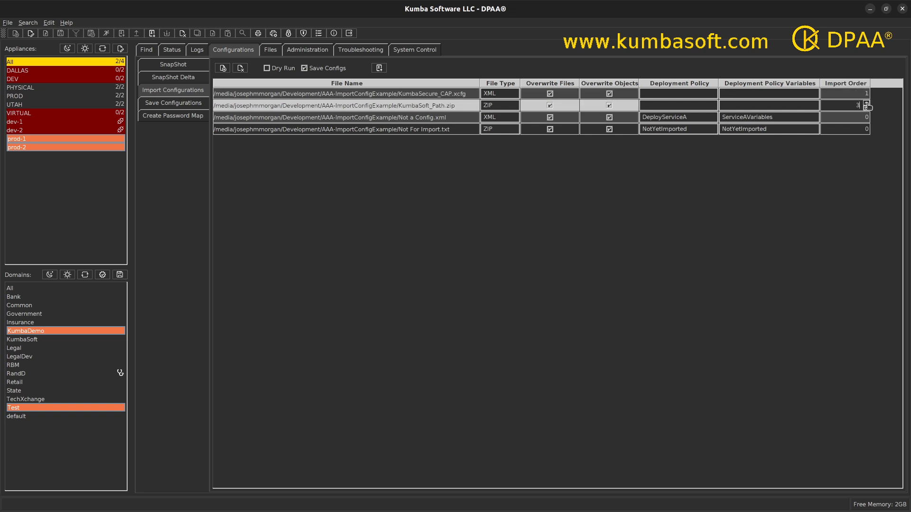
# Step: Set the import order to 6 for Not a Config.xml and 7 for Not For Import.txt
pyautogui.click(864, 119)
pyautogui.click(866, 115)
pyautogui.click(866, 115)
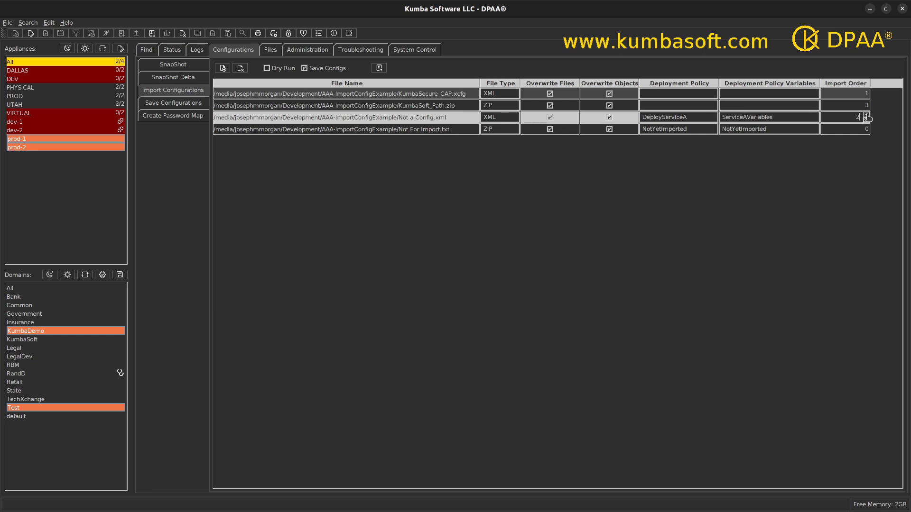
pyautogui.click(867, 115)
pyautogui.click(866, 115)
pyautogui.click(866, 116)
pyautogui.click(866, 116)
pyautogui.click(866, 132)
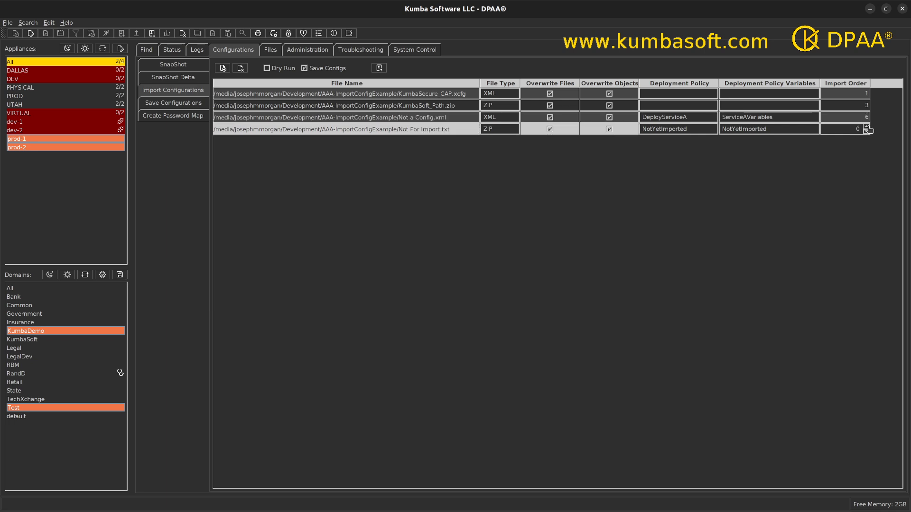
pyautogui.click(866, 127)
pyautogui.click(856, 152)
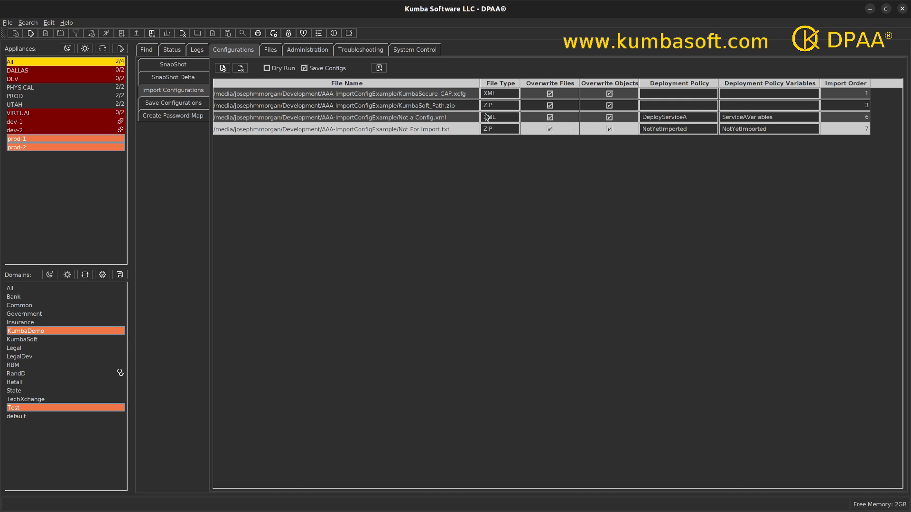
pyautogui.doubleClick(432, 94)
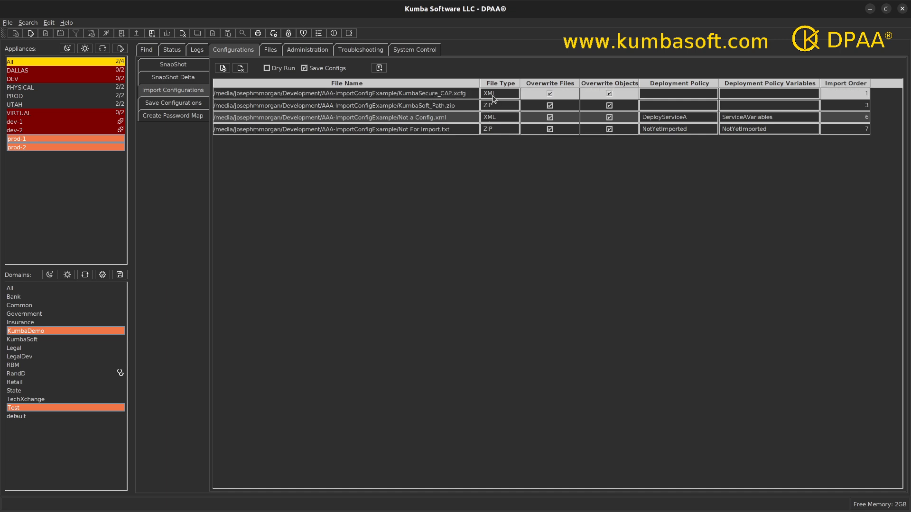
pyautogui.doubleClick(416, 130)
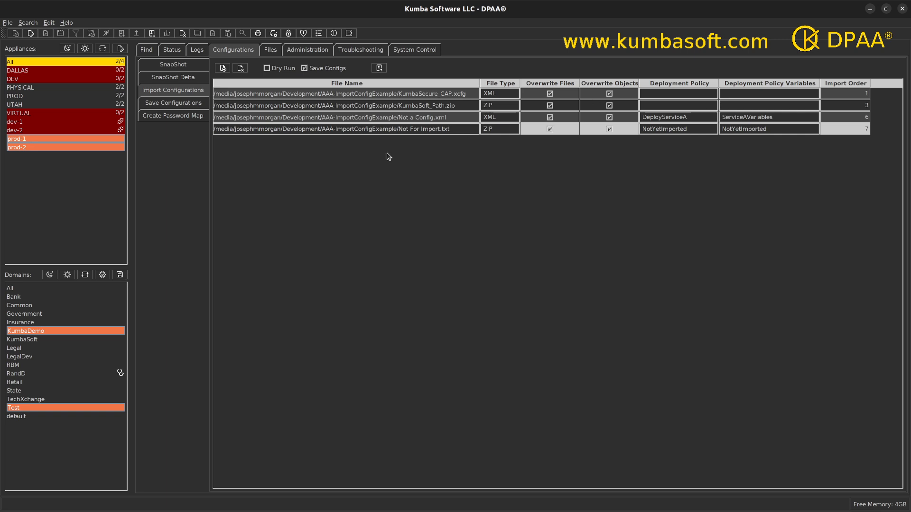
# Step: Delete the Not a Config.xml and Not For Import.txt entries from the import list
pyautogui.click(227, 117)
pyautogui.keyDown('ctrl'); pyautogui.click(226, 127); pyautogui.keyUp('ctrl')
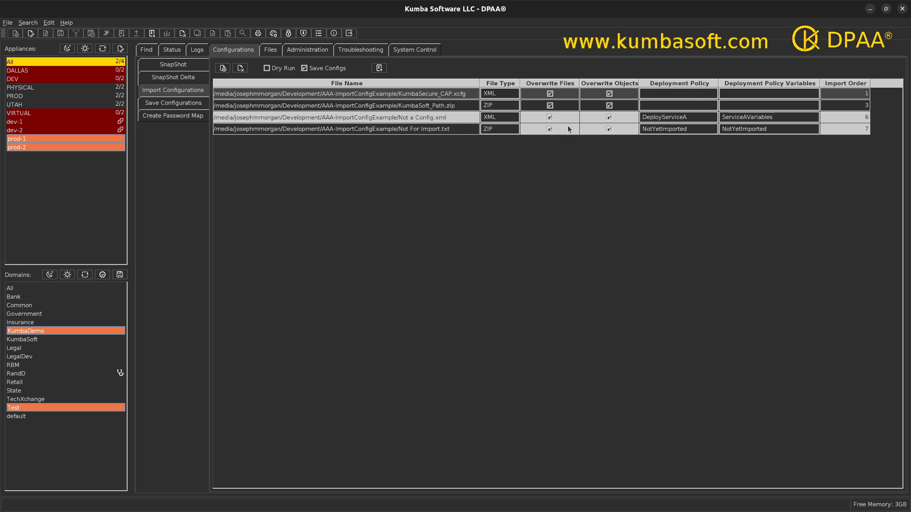
pyautogui.click(240, 70)
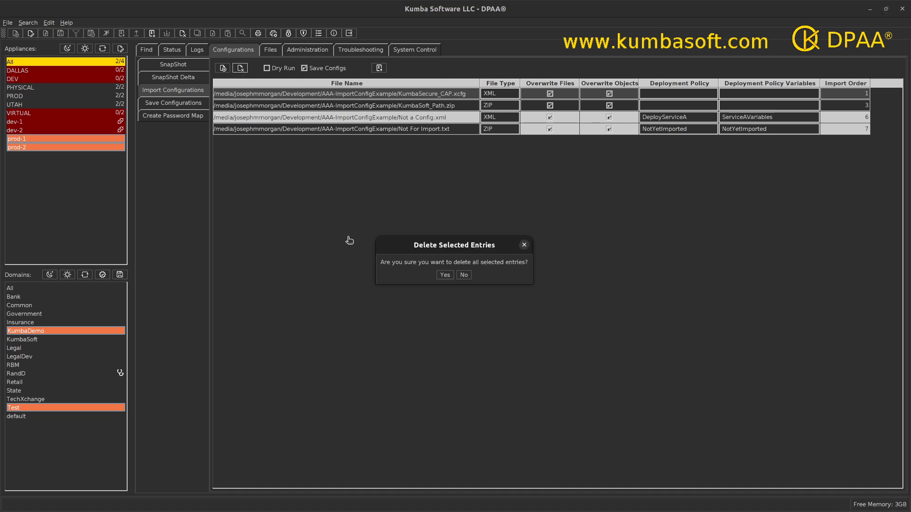
pyautogui.click(445, 276)
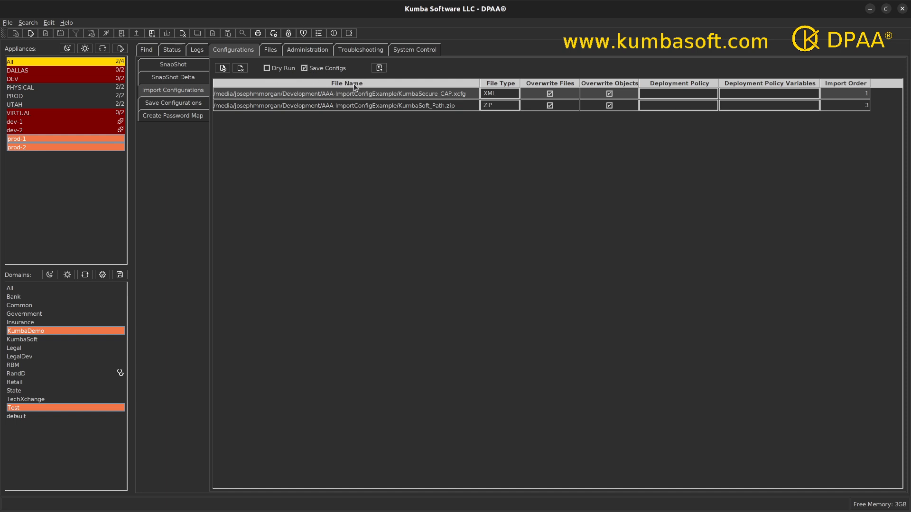
# Step: Import both listed configurations into the selected appliances and domains with Save Configs enabled, and close the enlarged results window
pyautogui.click(304, 68)
pyautogui.click(305, 71)
pyautogui.click(379, 68)
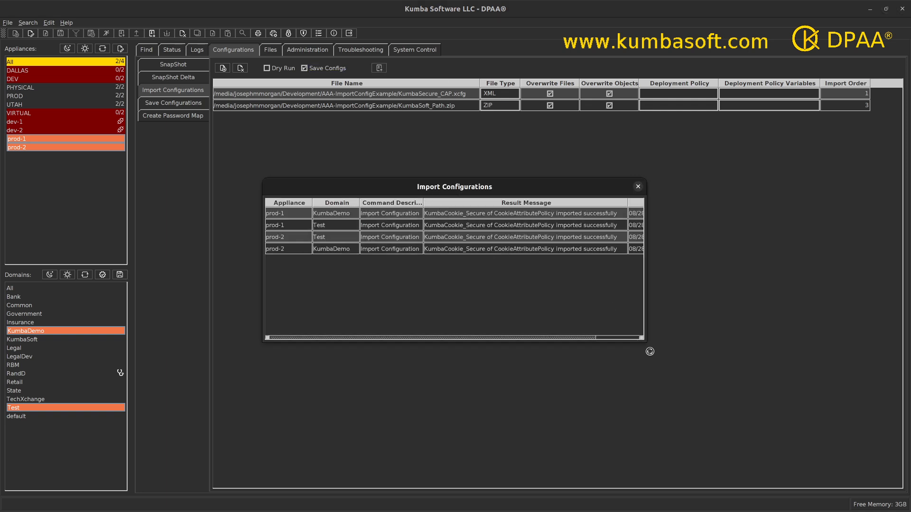
pyautogui.moveTo(645, 343); pyautogui.dragTo(750, 384)
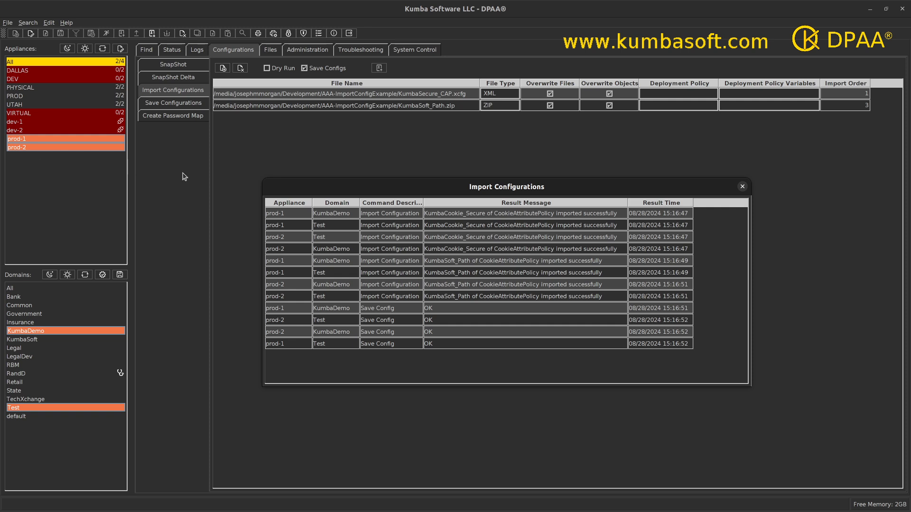
pyautogui.click(742, 187)
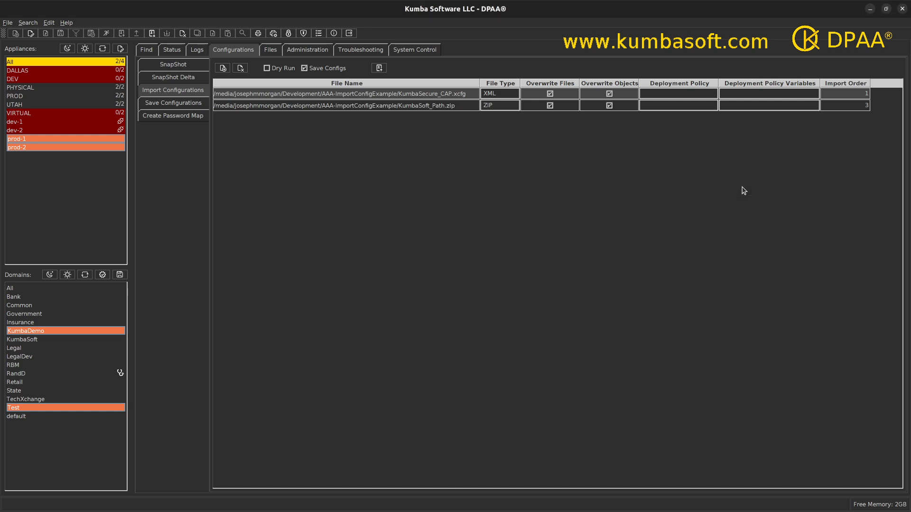